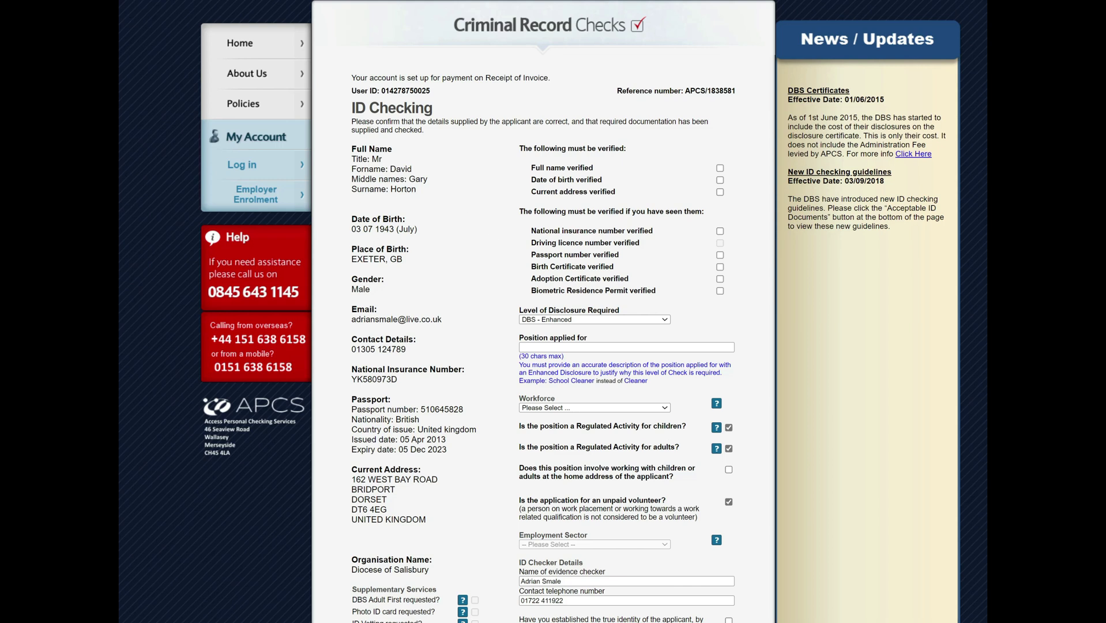
Step: Mark full name, date of birth, current address, National Insurance number and passport number as verified
left_click(720, 169)
left_click(720, 180)
left_click(719, 193)
left_click(720, 231)
left_click(720, 254)
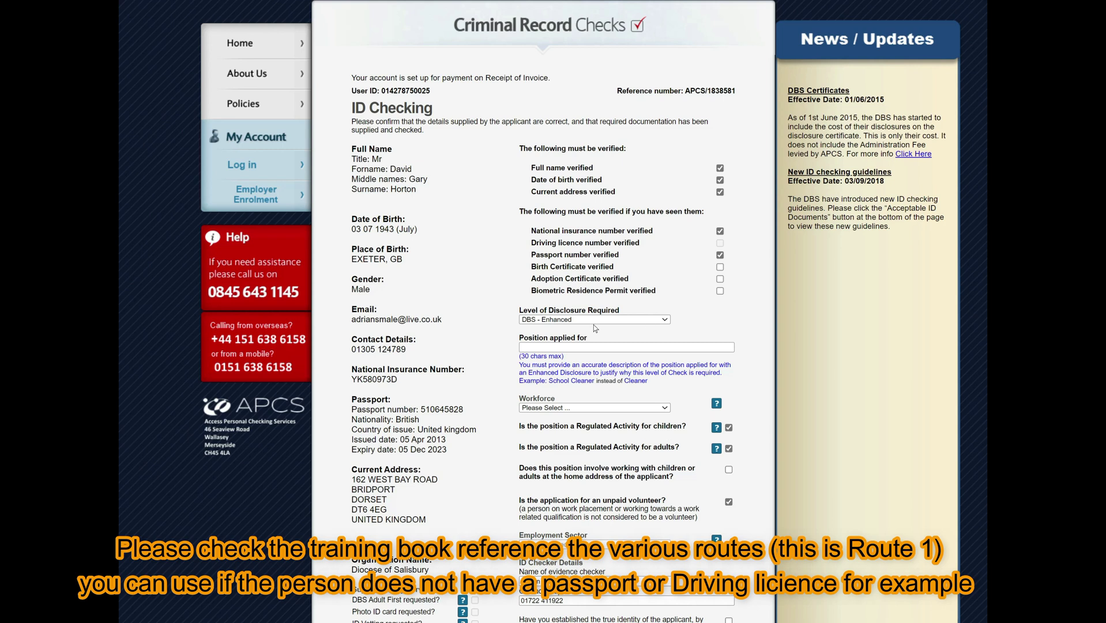
Step: Keep DBS - Enhanced as the disclosure level and enter 'Licensed Lay Minister' as position applied for
left_click(665, 321)
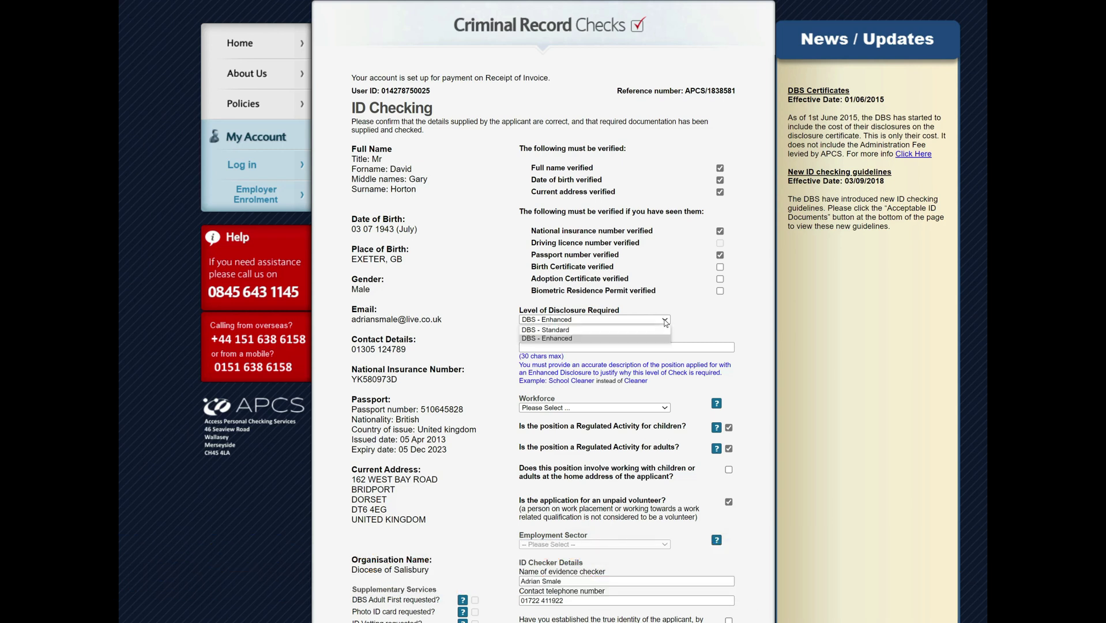
left_click(666, 321)
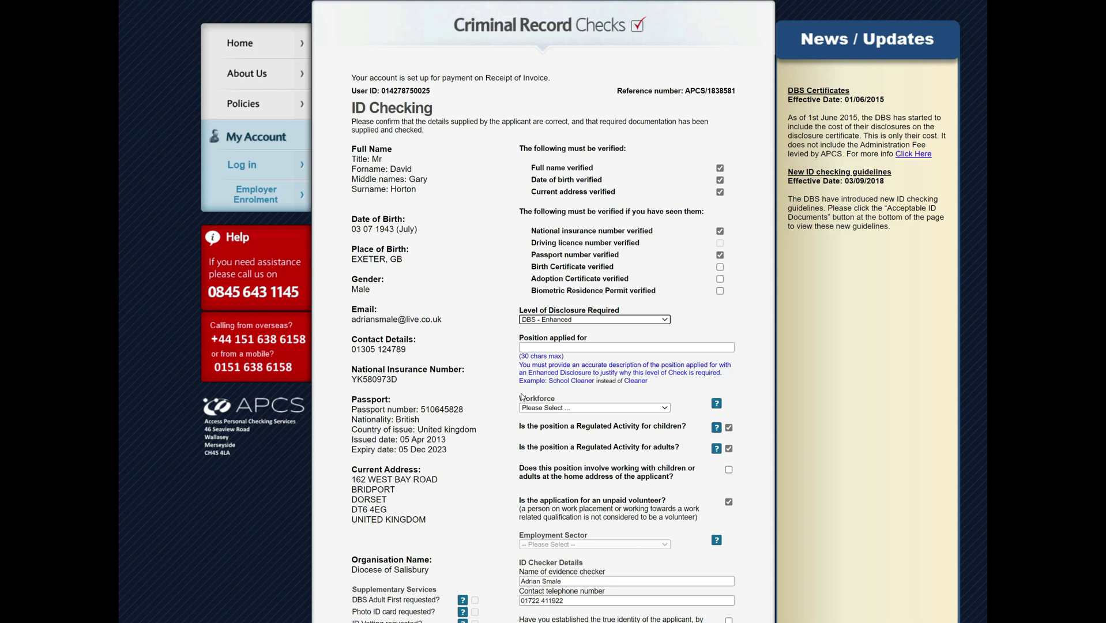
left_click(523, 347)
type("Lic")
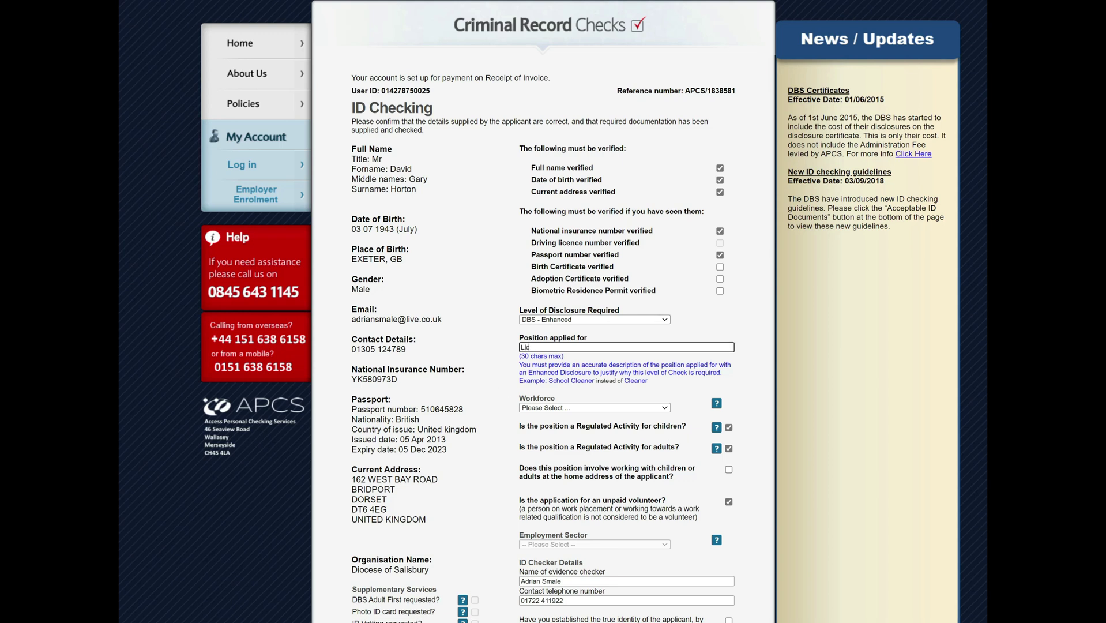
type("ensed Lay Minister")
Step: Choose Child and Adult Workforce and keep the children Regulated Activity answer ticked
left_click(595, 408)
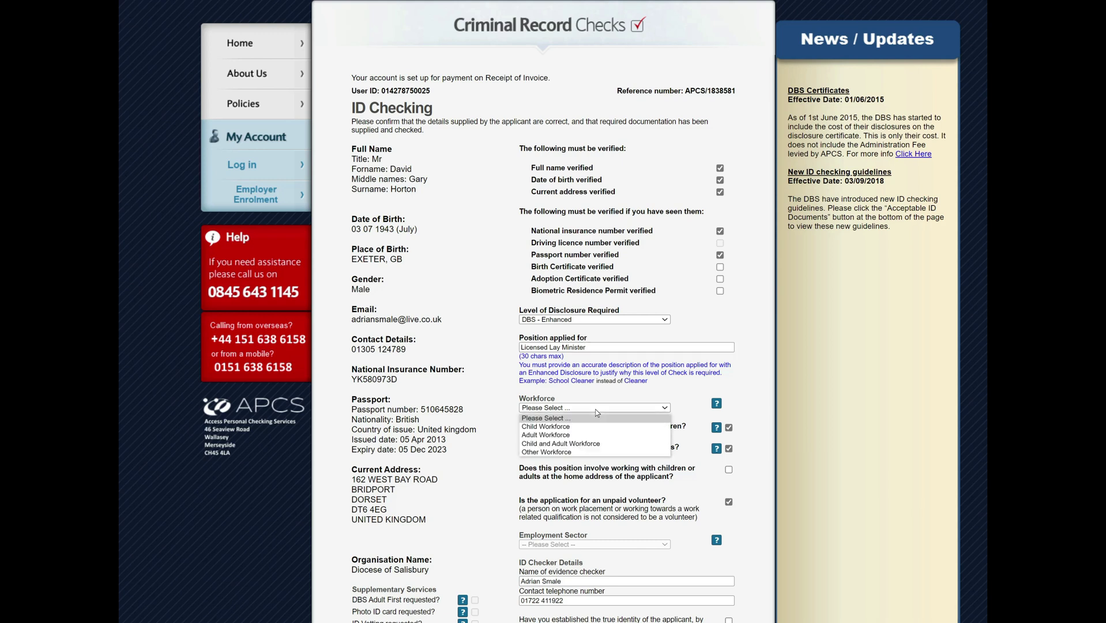
left_click(595, 444)
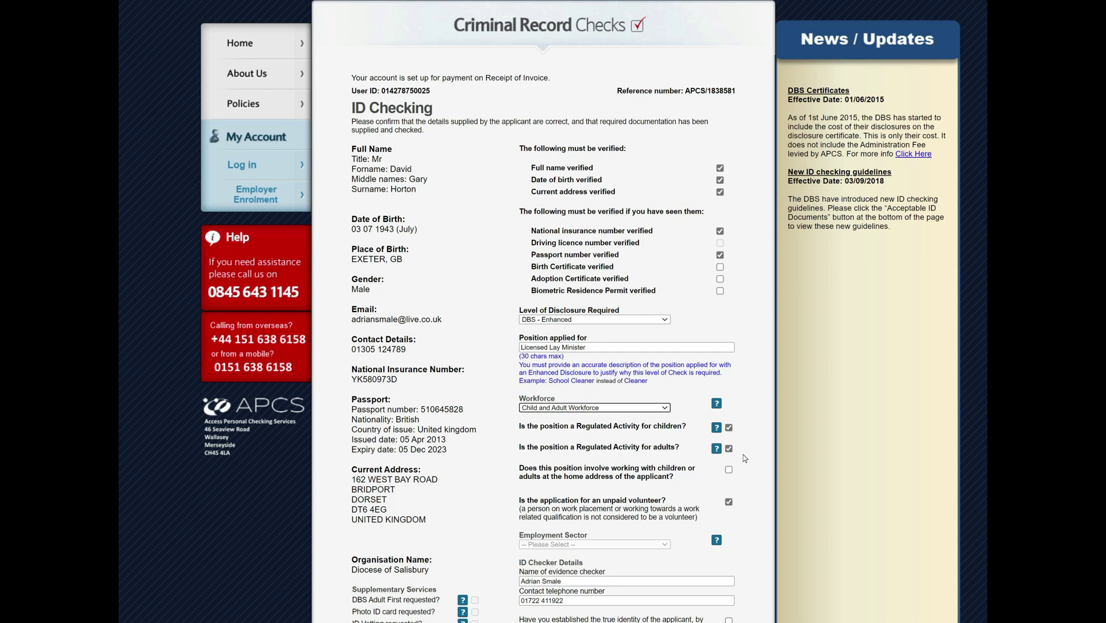
left_click(729, 428)
left_click(730, 428)
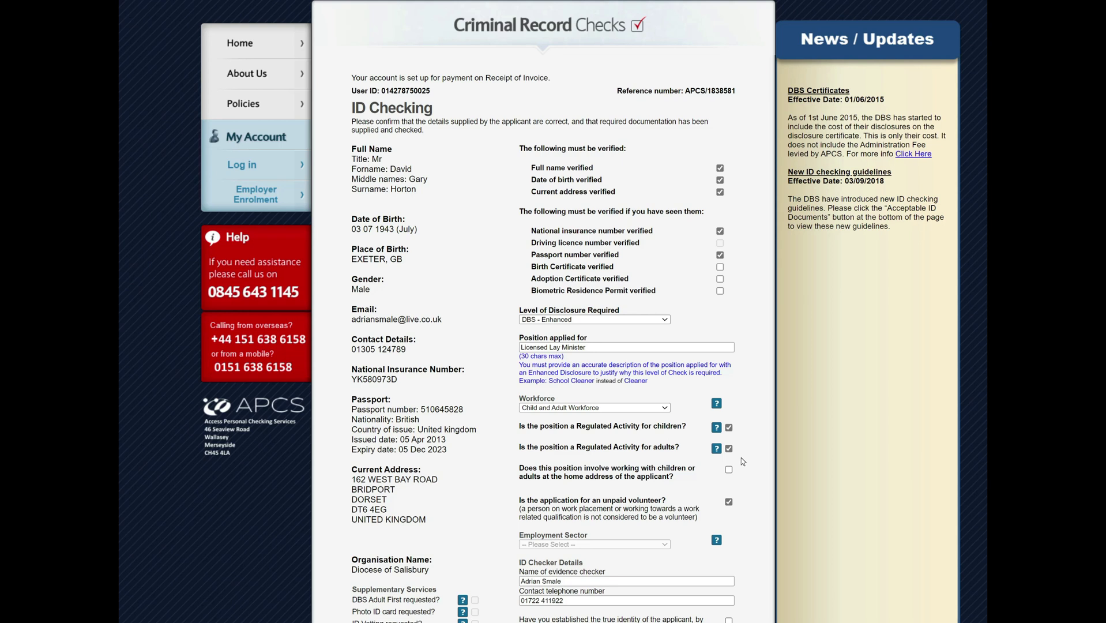
Step: Keep the unpaid volunteer answer ticked further down the ID Checking form
scroll(596, 443, "down", 2)
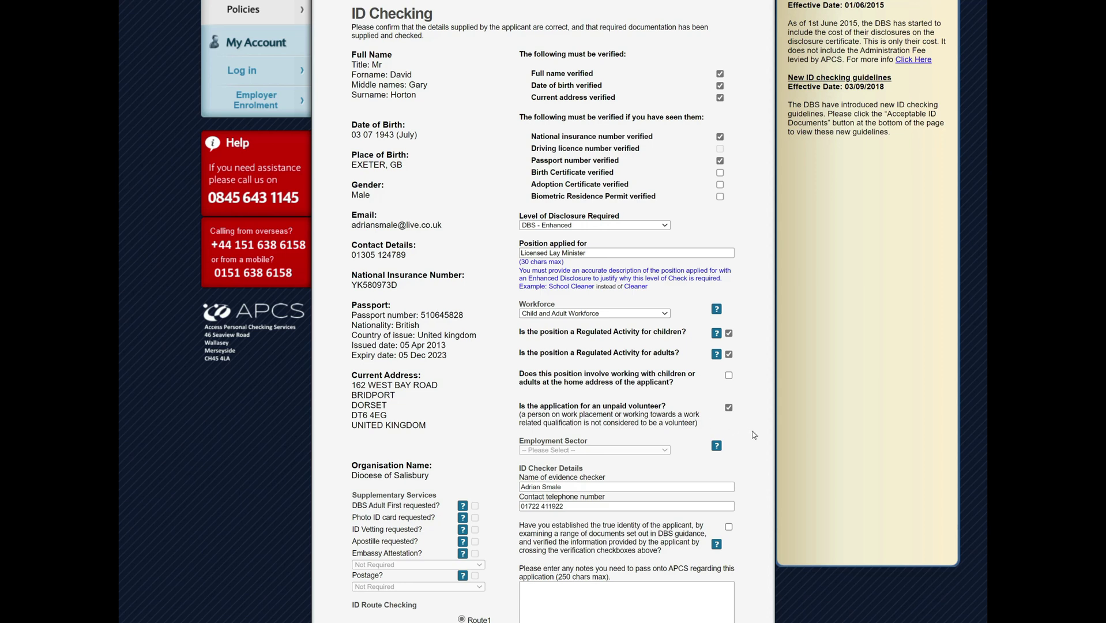
left_click(728, 408)
left_click(729, 408)
scroll(692, 398, "down", 3)
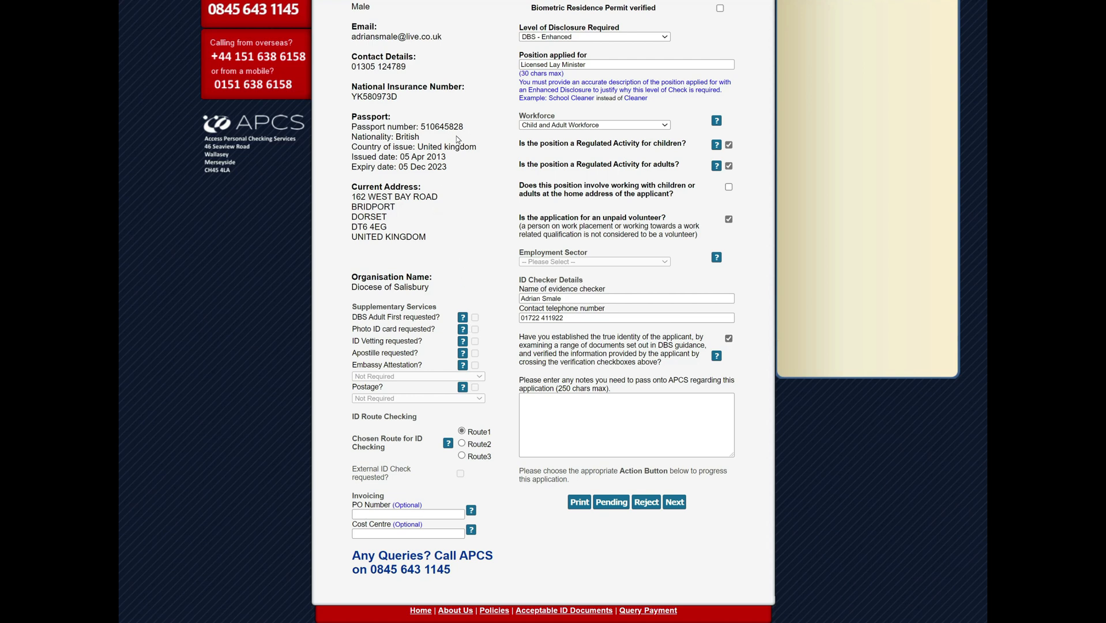
scroll(458, 139, "up", 3)
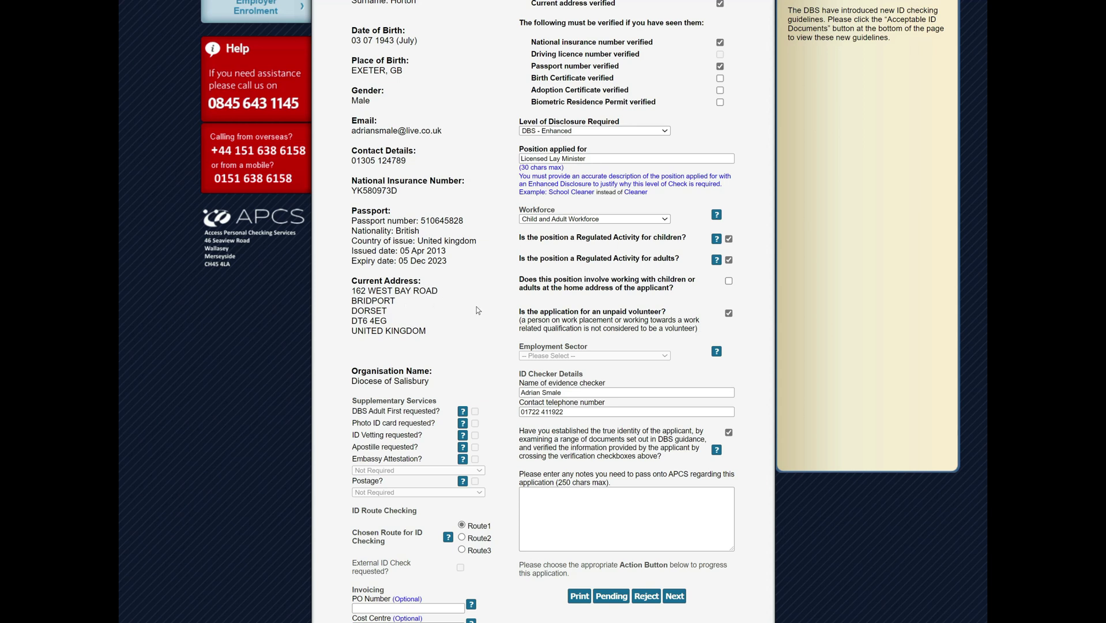
left_click(522, 492)
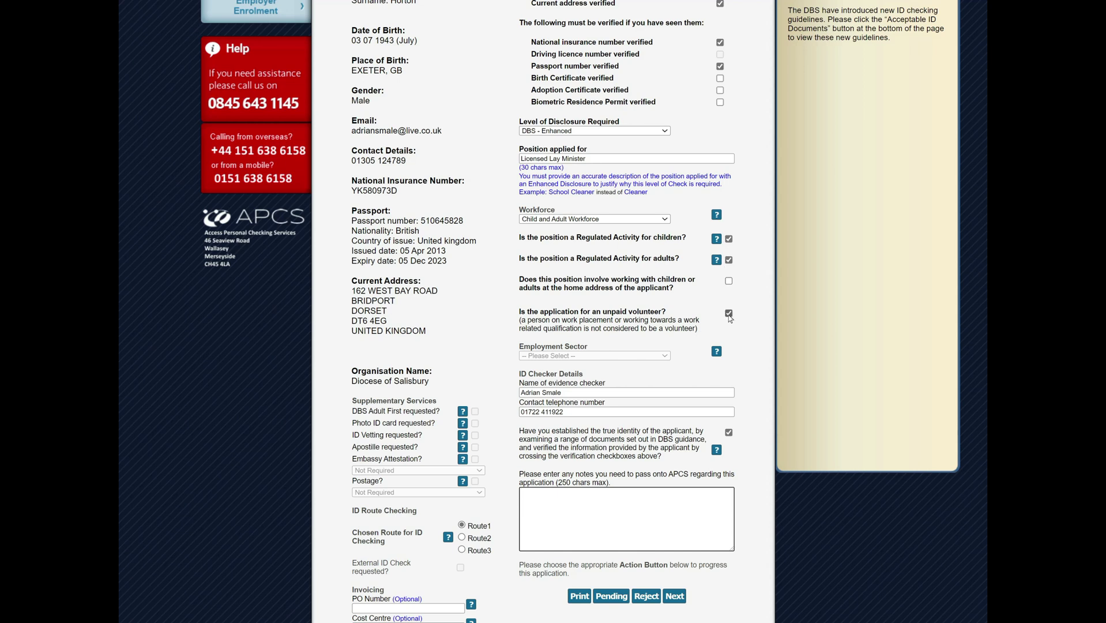
Step: Scroll to the bottom of the ID Checking form and go Next to Eligibility
scroll(543, 346, "down", 2)
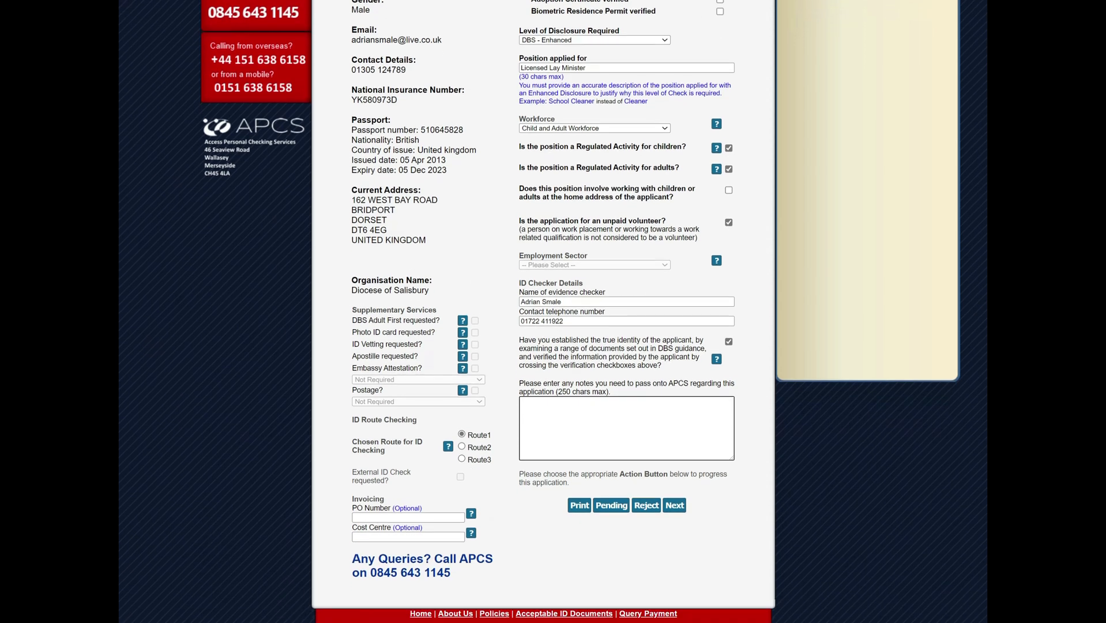
left_click(673, 502)
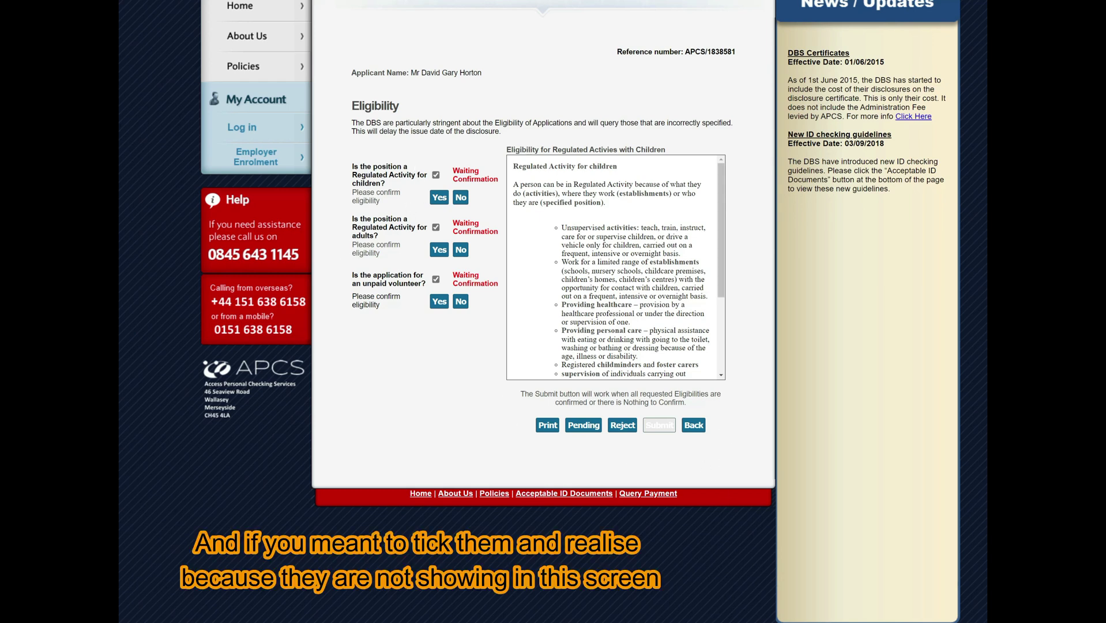
Step: Return to the ID Checking form, re-tick the adults and volunteer answer, and come back to Eligibility
left_click(696, 428)
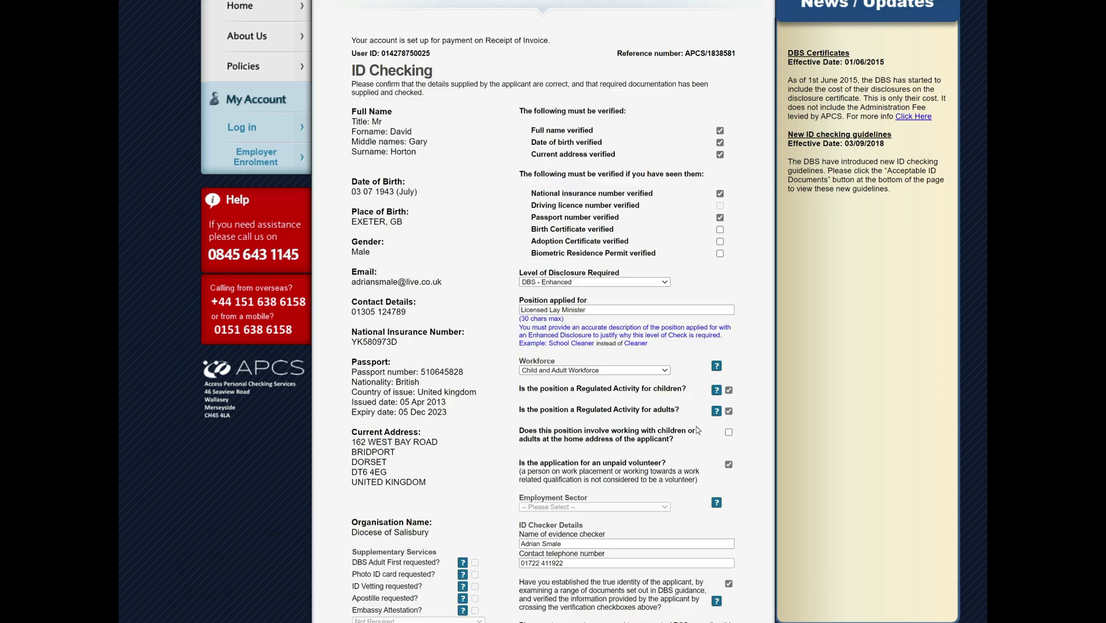
left_click(729, 411)
left_click(728, 410)
scroll(663, 488, "down", 4)
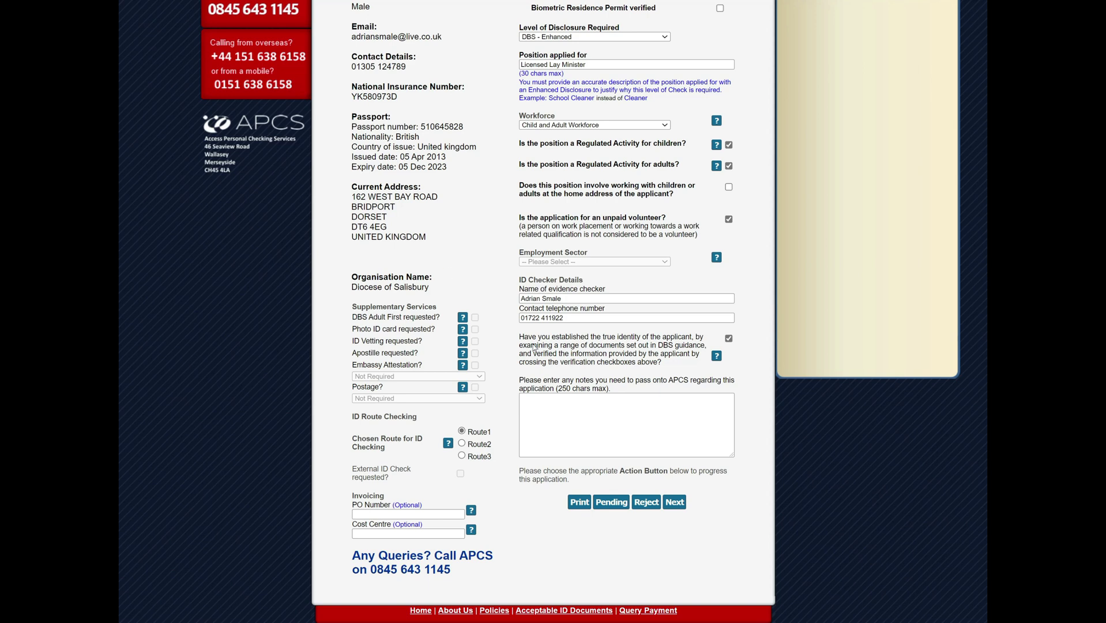
left_click(676, 504)
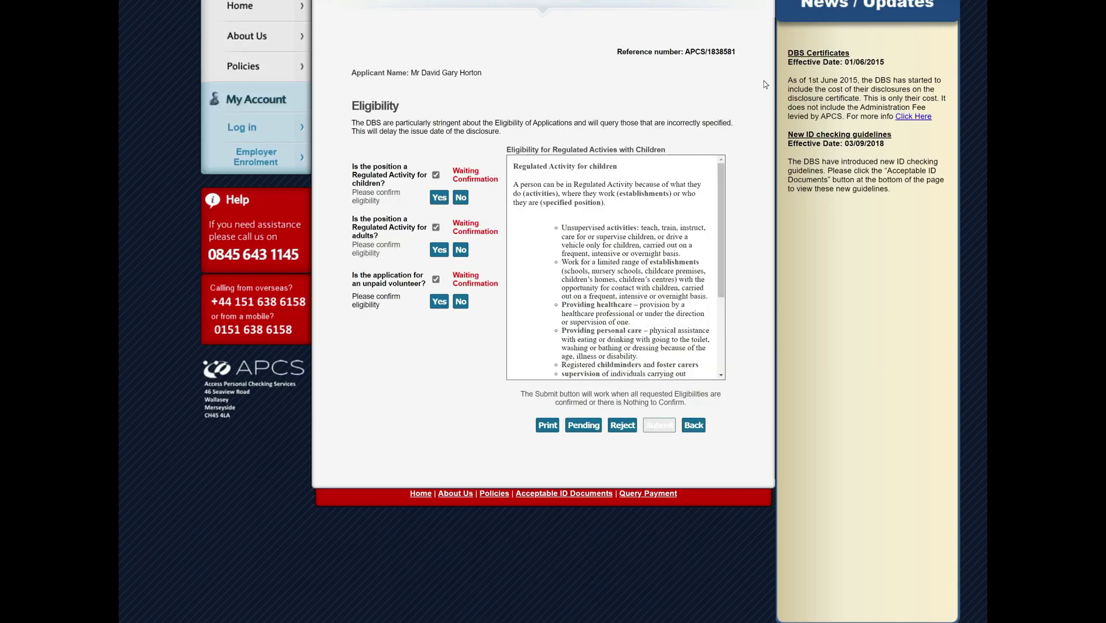
Step: Confirm the children, adults and unpaid volunteer eligibilities, then submit the application
left_click(437, 199)
left_click(438, 251)
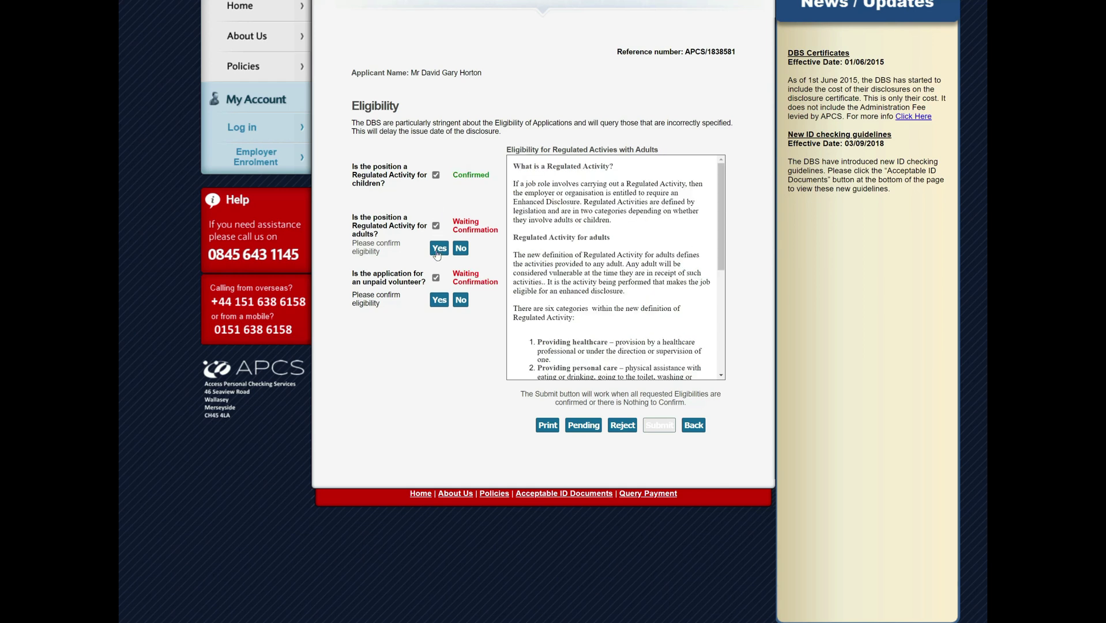
left_click(438, 298)
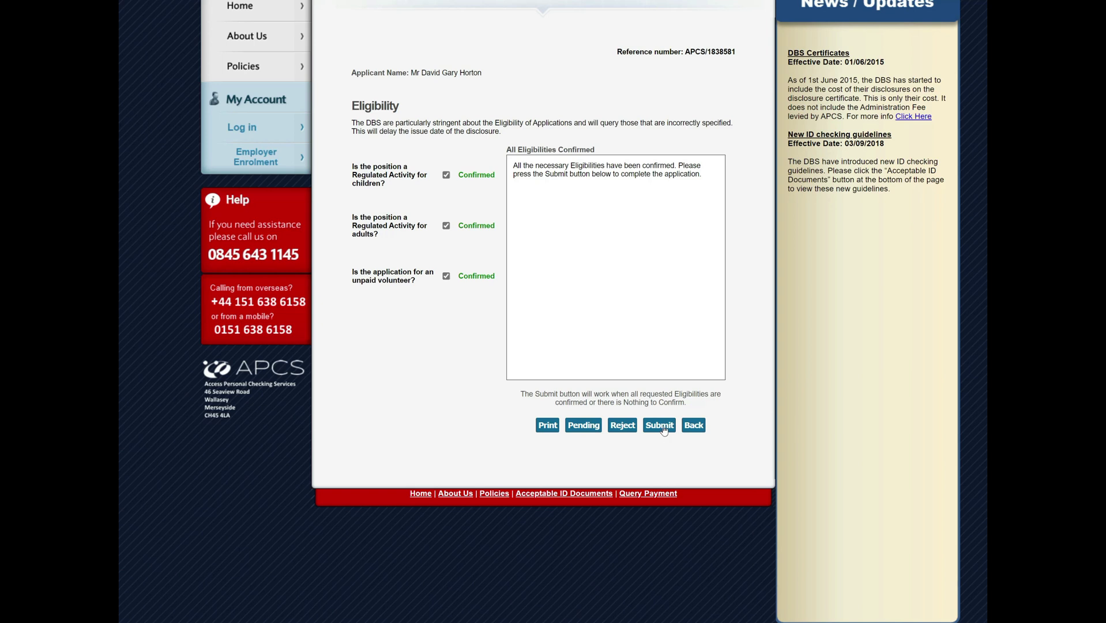
left_click(658, 426)
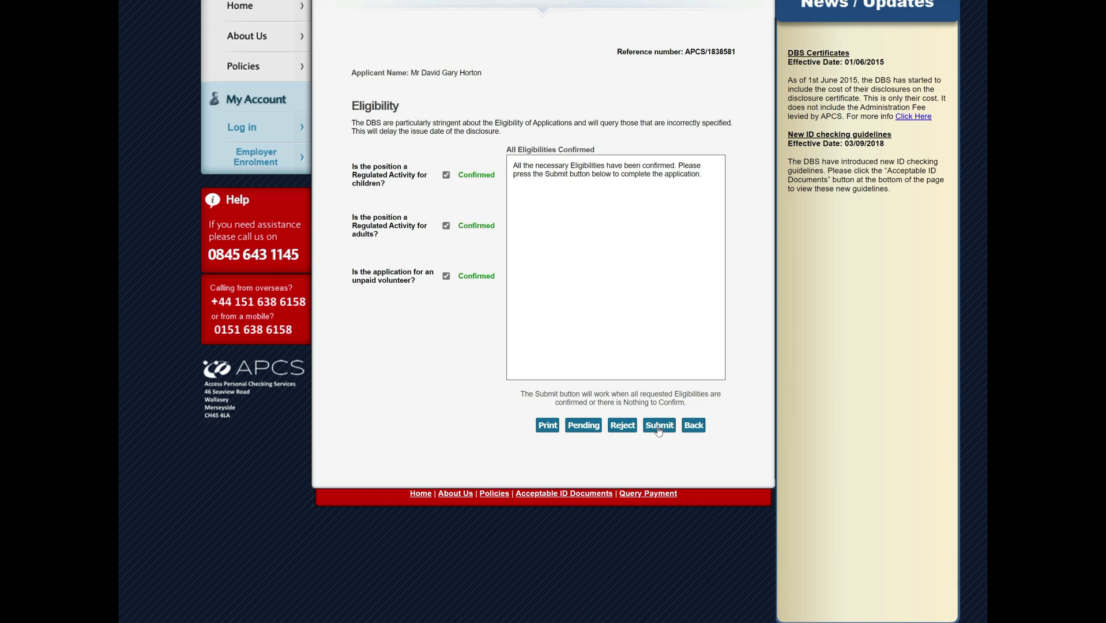